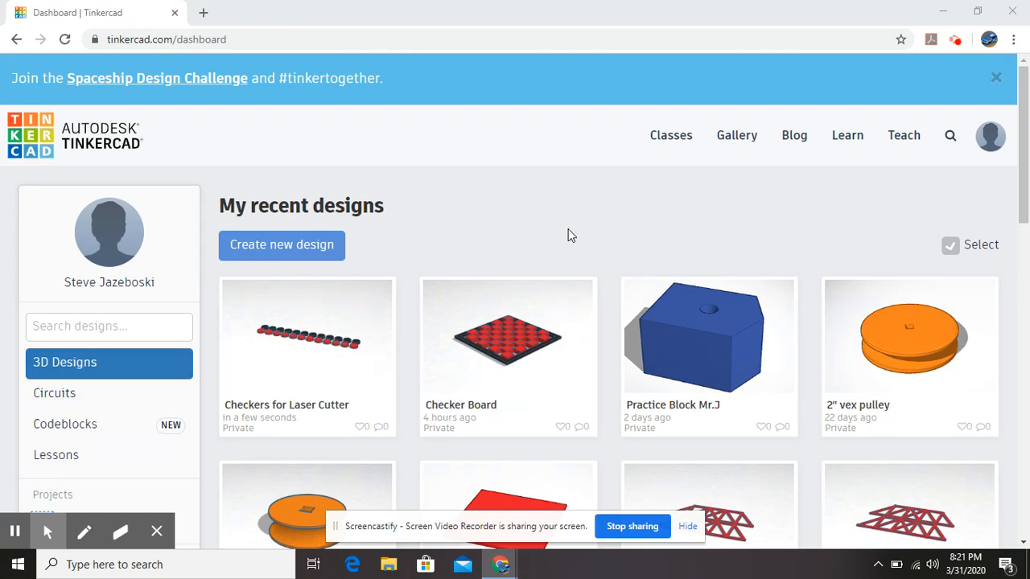
Create a new 3D design and rename it "Checkers - Mr. J".
click(330, 243)
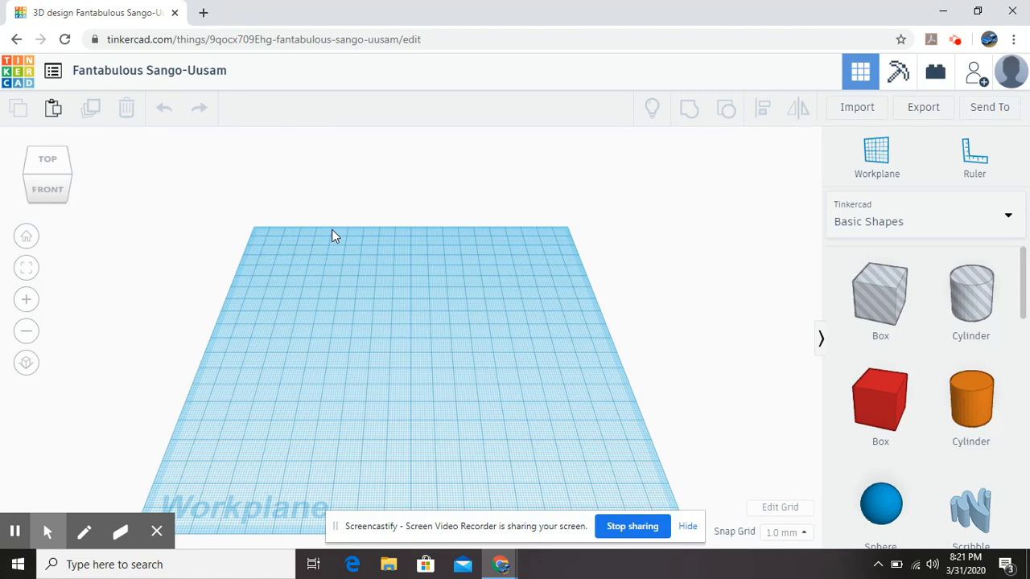
click(332, 230)
click(225, 75)
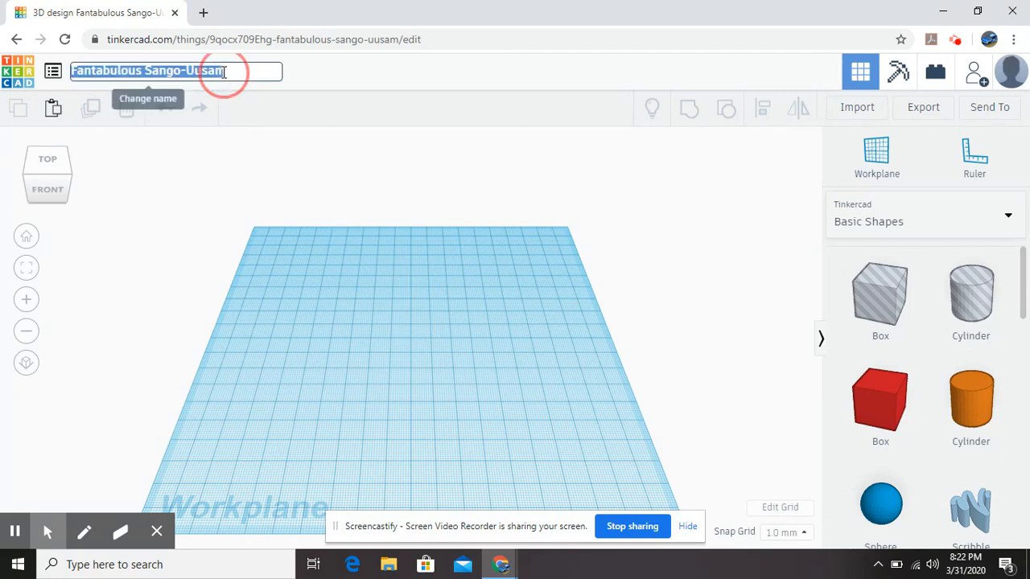
key(BackSpace)
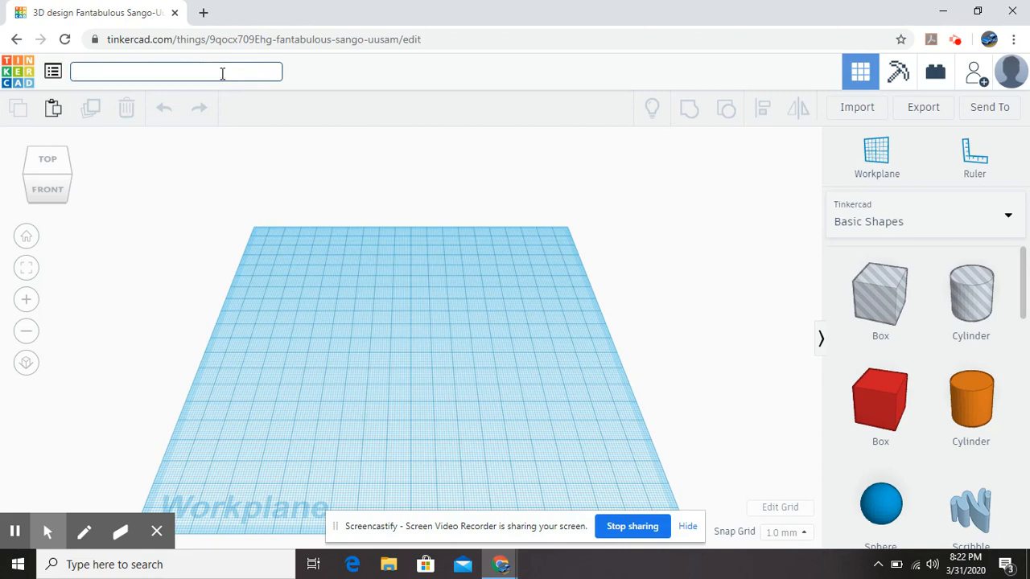
text(Q)
text(heckers)
text( - )
text(M)
text(r. j)
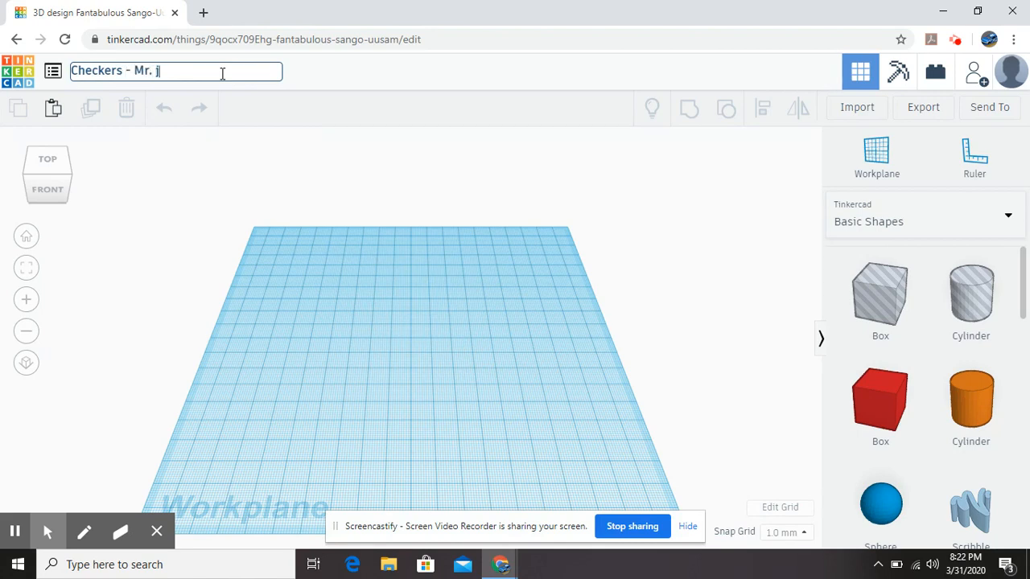
key(BackSpace)
text(J)
click(346, 77)
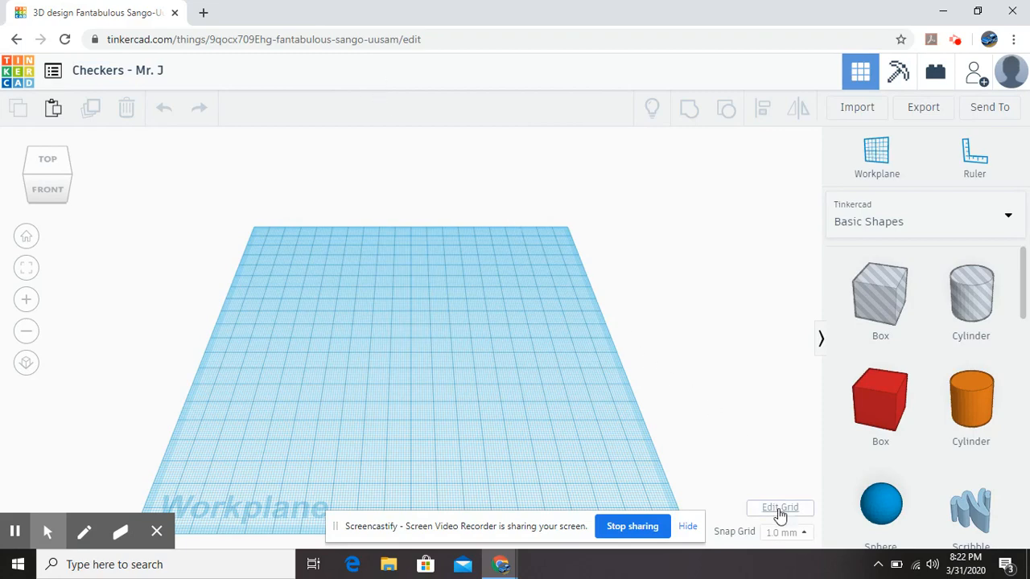
Open the grid properties and switch the units to inches.
click(780, 515)
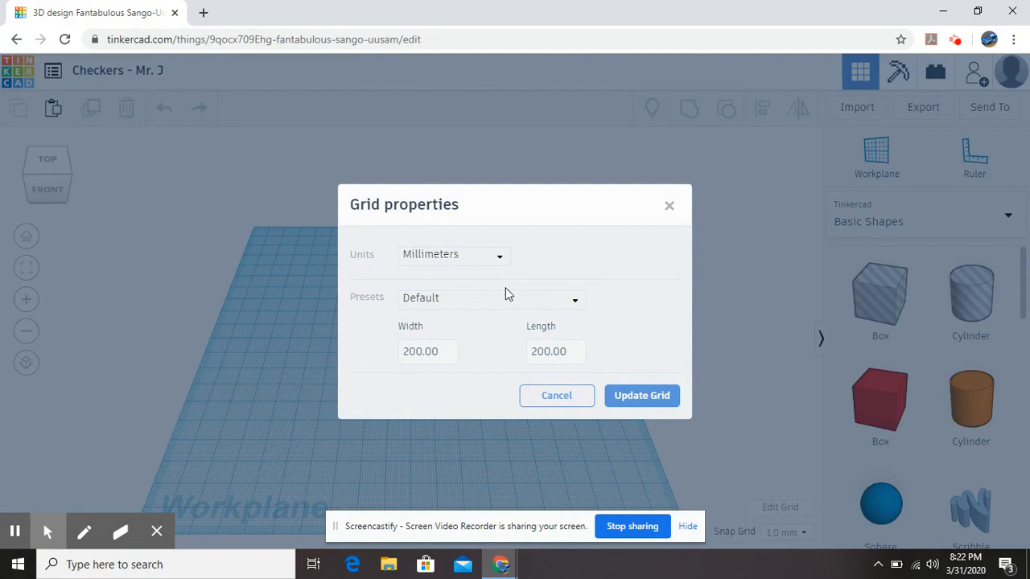
click(498, 258)
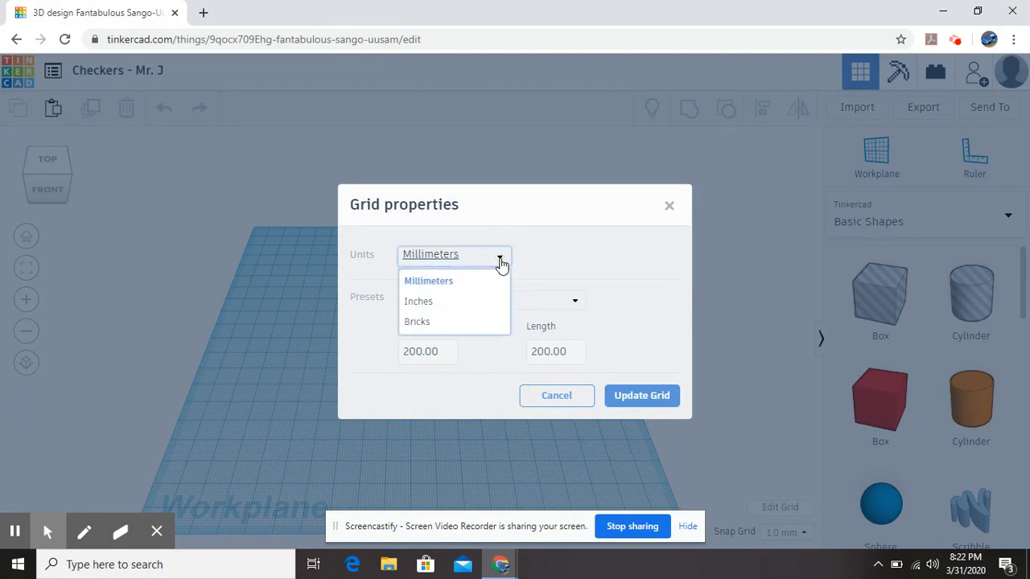
click(464, 302)
Set the workplane grid to a width of 10 and a length of 10 inches and update it.
click(439, 350)
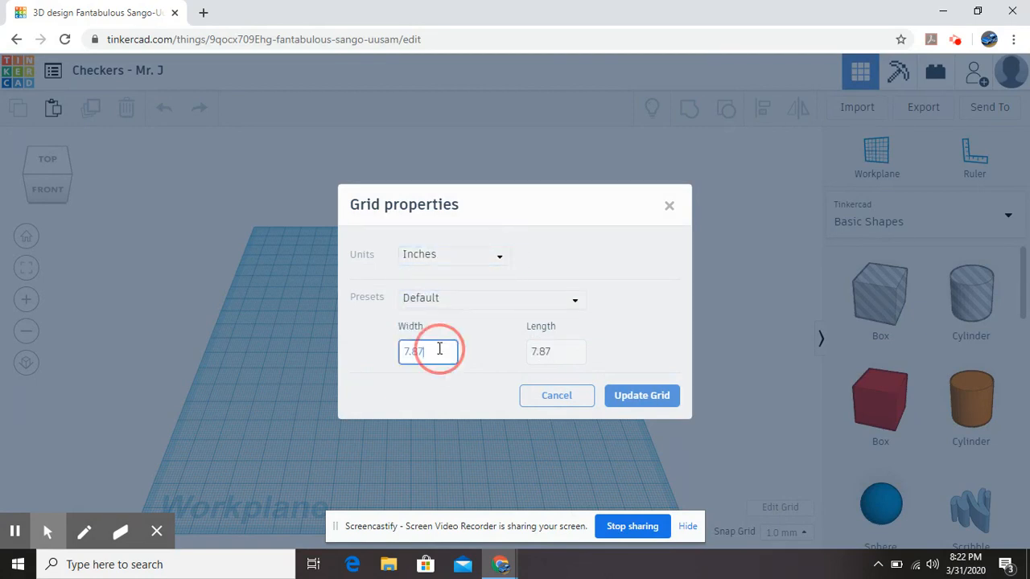
key(BackSpace)
key(BackSpace)
key(BackSpace)
key(BackSpace)
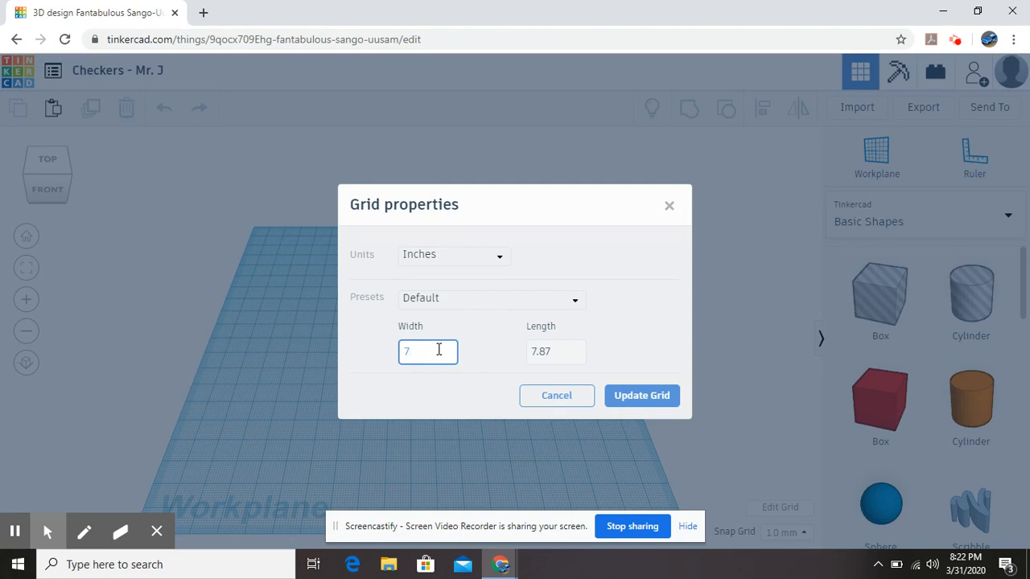
text(10)
click(561, 354)
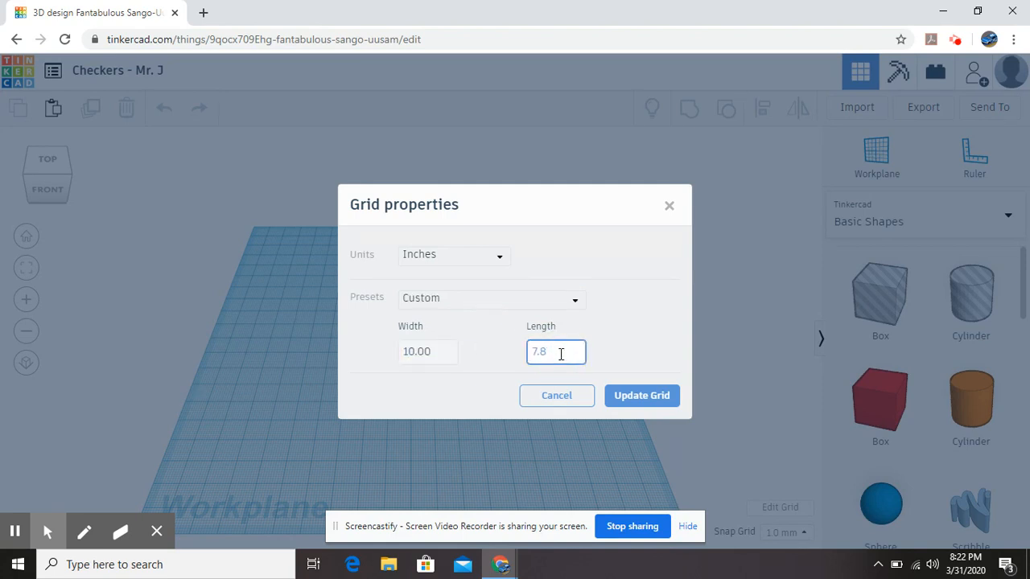
key(BackSpace)
key(BackSpace)
key(BackSpace)
text(10)
click(633, 397)
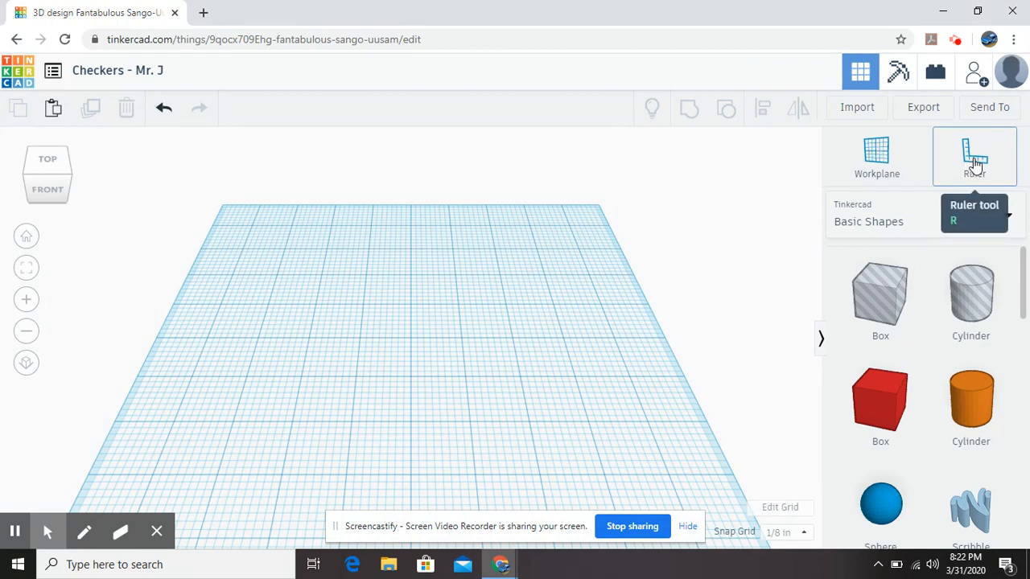
Place the ruler near the front-left part of the workplane and add a solid cylinder behind its horizontal axis.
drag(975, 164, 156, 417)
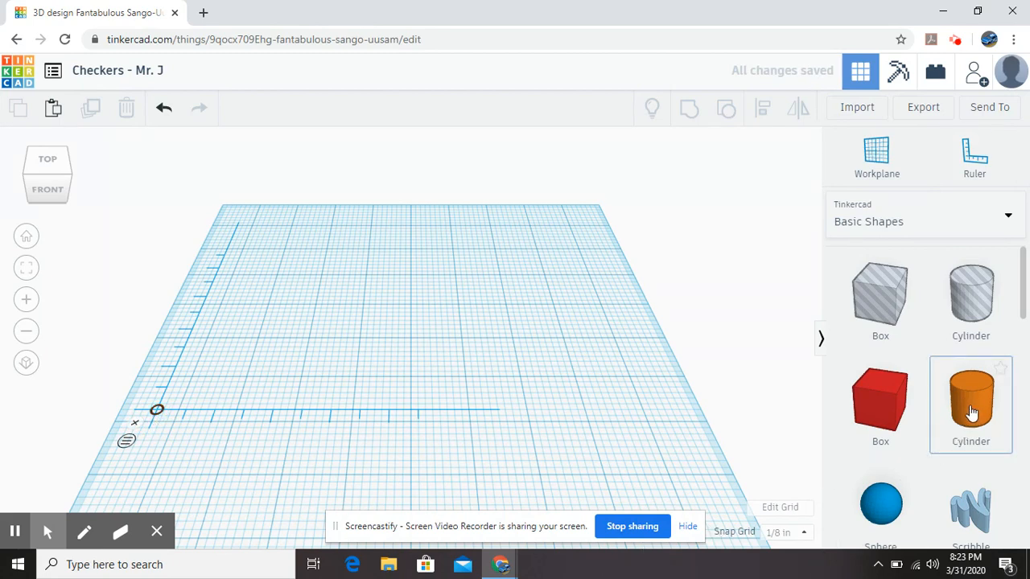
drag(974, 412, 440, 294)
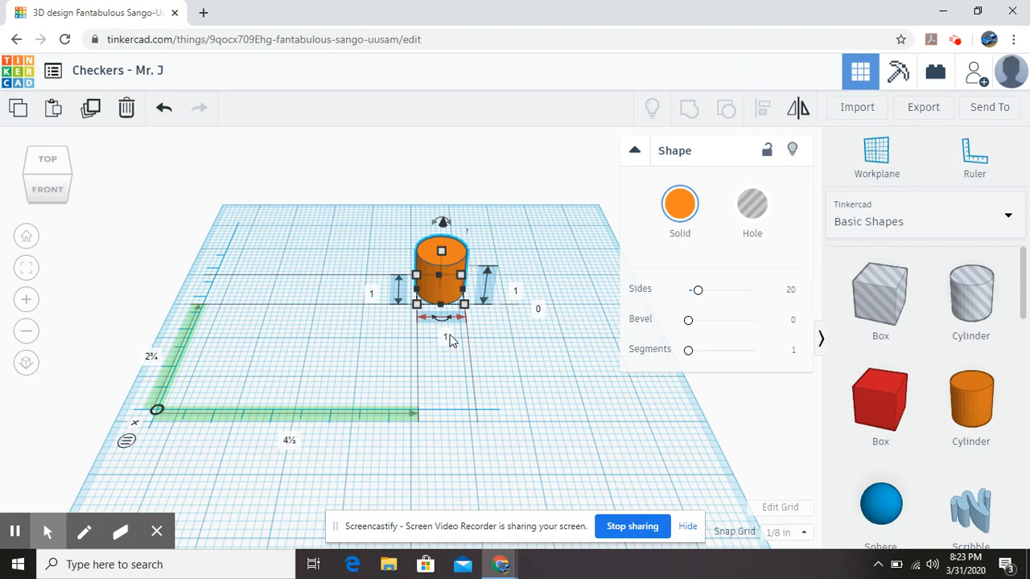
Resize the cylinder to 0.5 inch wide, 0.5 inch long and 0.125 inch high.
click(448, 337)
text(.5)
key(Return)
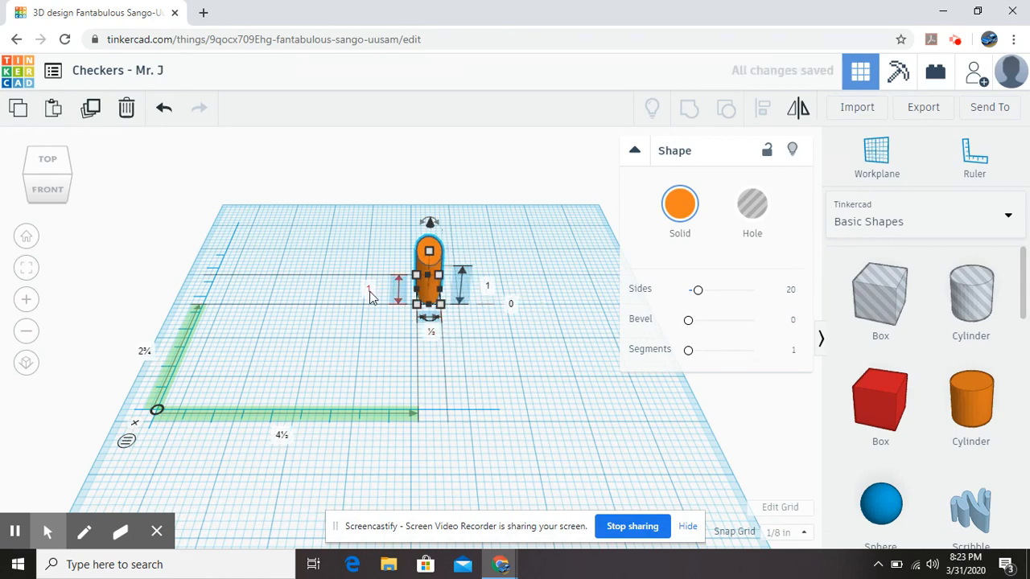
click(371, 290)
text(.5)
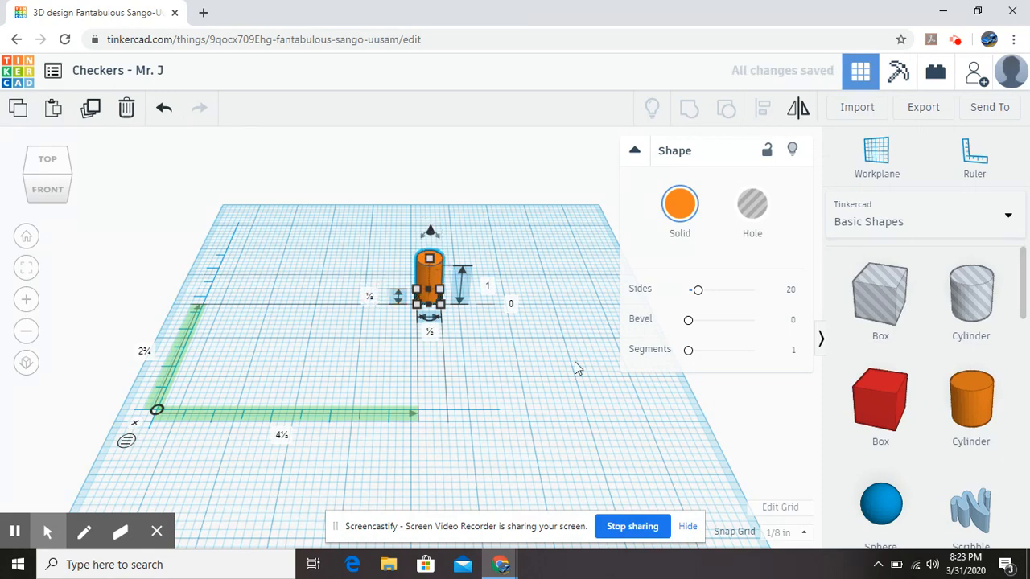
click(488, 286)
text(.125)
key(Return)
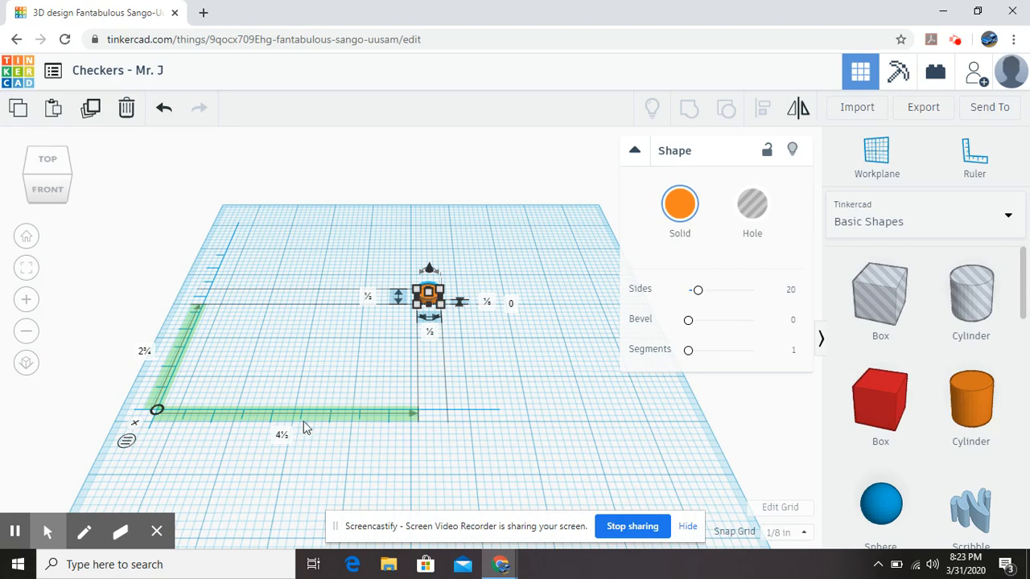
Move the checker to the ruler's origin by setting both of its offsets to 0.
click(283, 436)
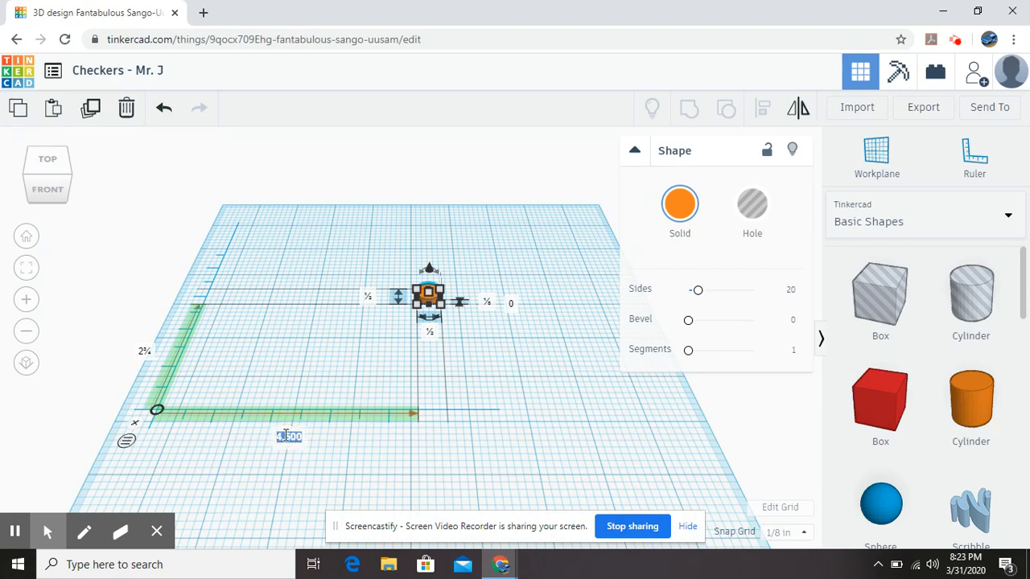
text(0)
key(Return)
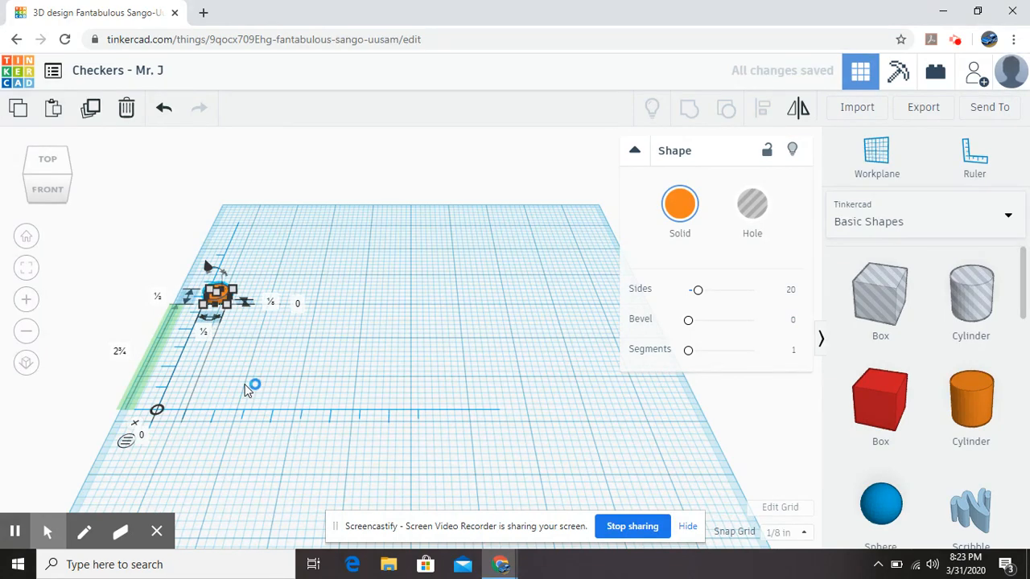
click(120, 351)
text(0)
key(Return)
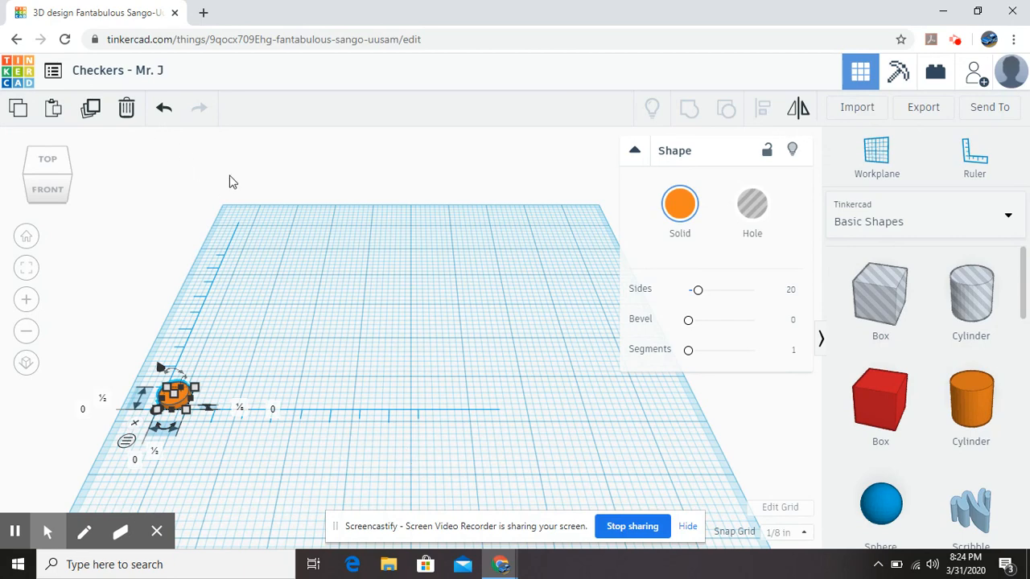
Copy and paste the checker, and set the copy's horizontal offset from the ruler origin to 0.625 inch.
click(17, 110)
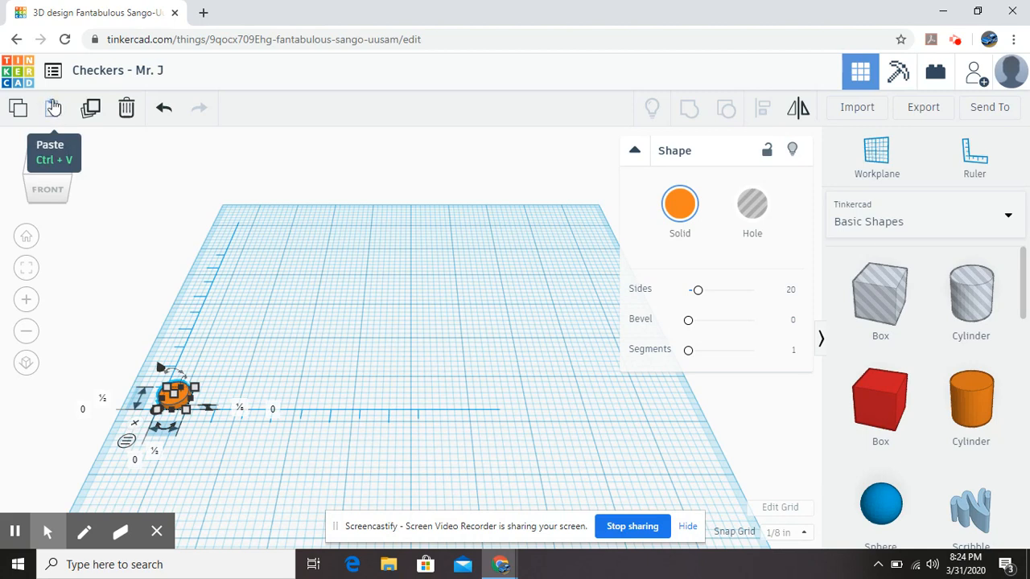
click(53, 110)
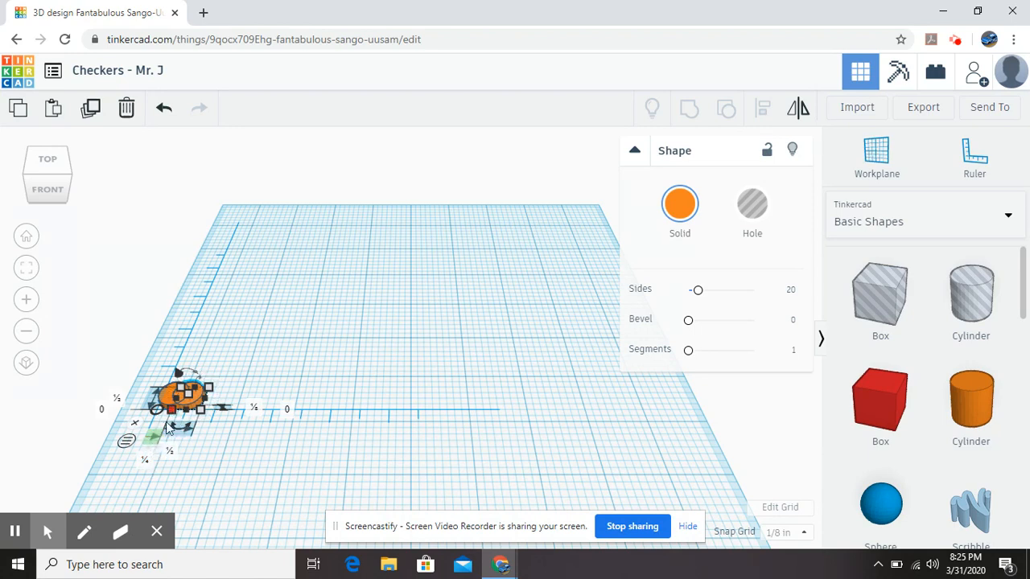
click(145, 464)
text(0.62)
text(5)
key(Return)
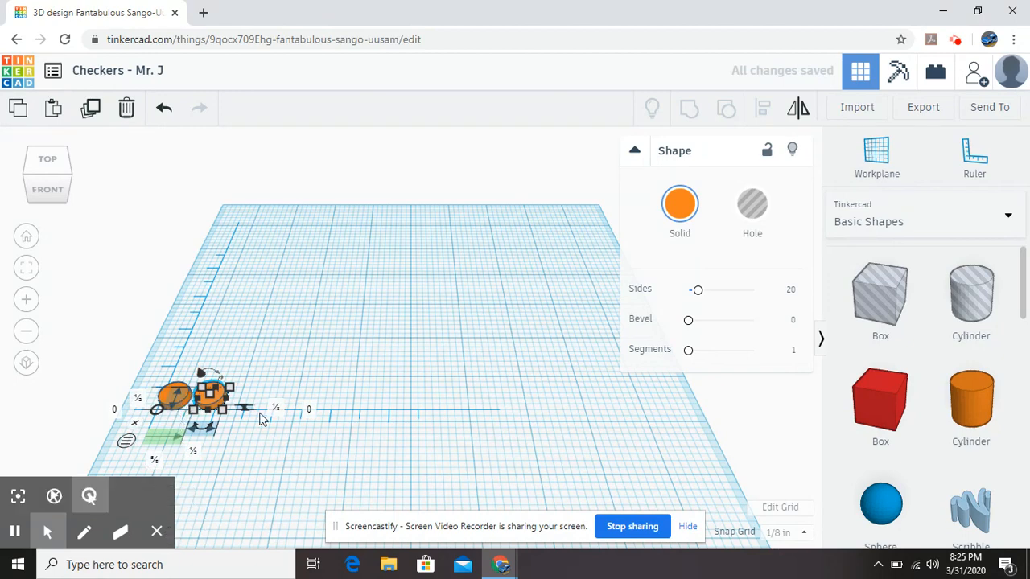
Paste a third checker and set its horizontal offset from the ruler origin to 1.25 inches.
click(52, 110)
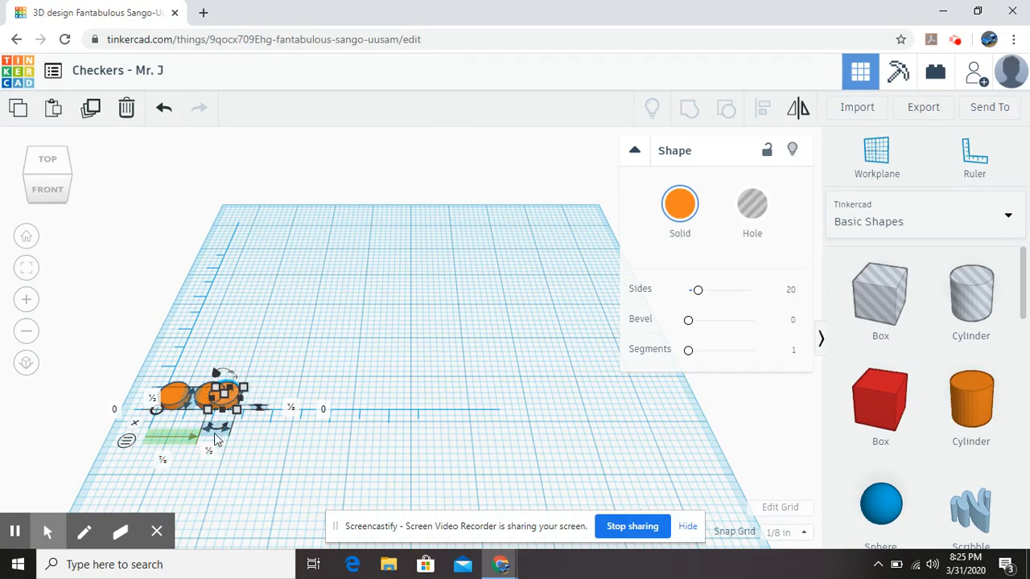
click(166, 458)
text(1.25)
key(Return)
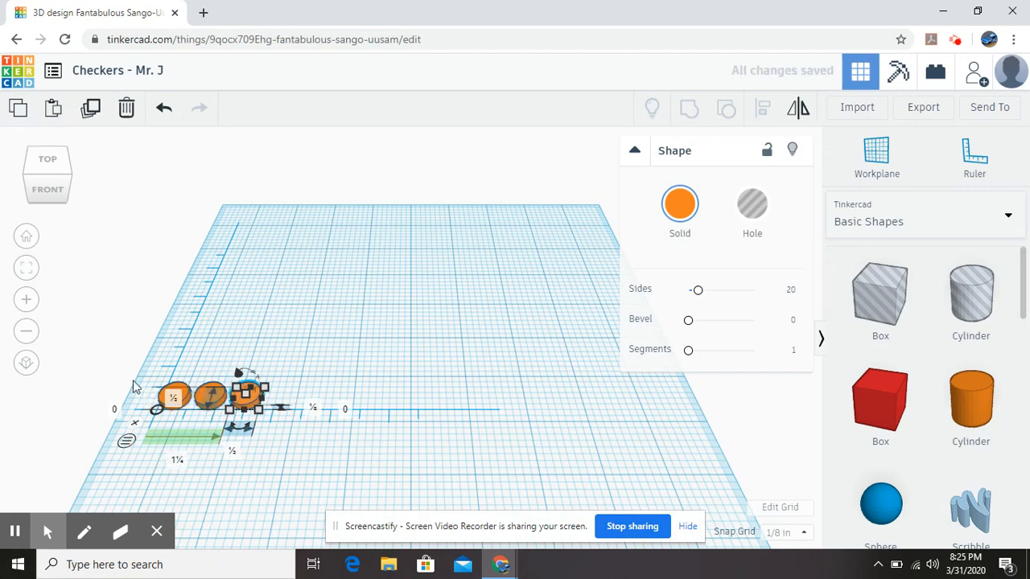
Paste a fourth checker, set its horizontal offset from the ruler origin to 1.875 inches, and deselect it.
click(51, 113)
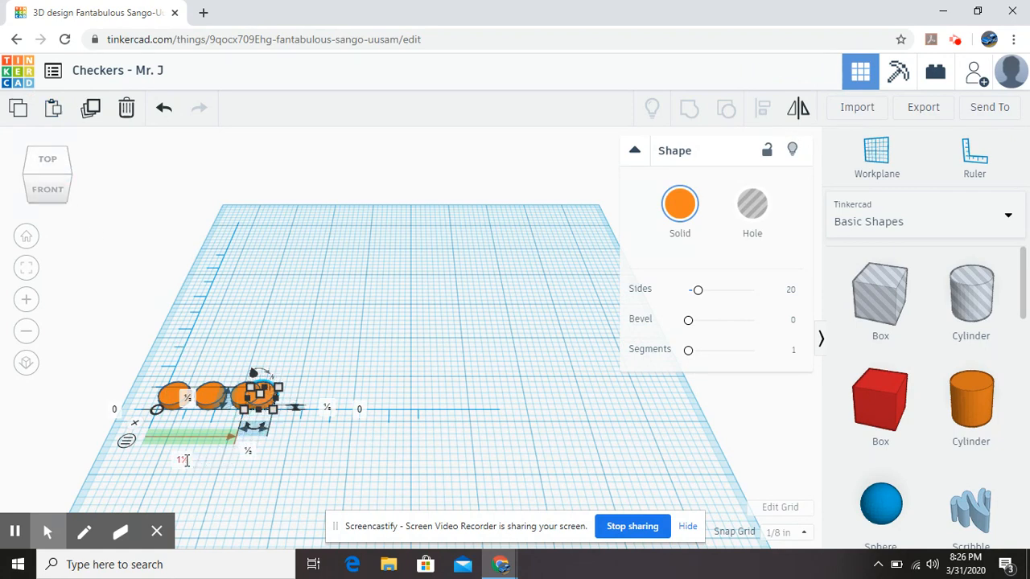
click(185, 460)
key(BackSpace)
text(1.875)
key(Return)
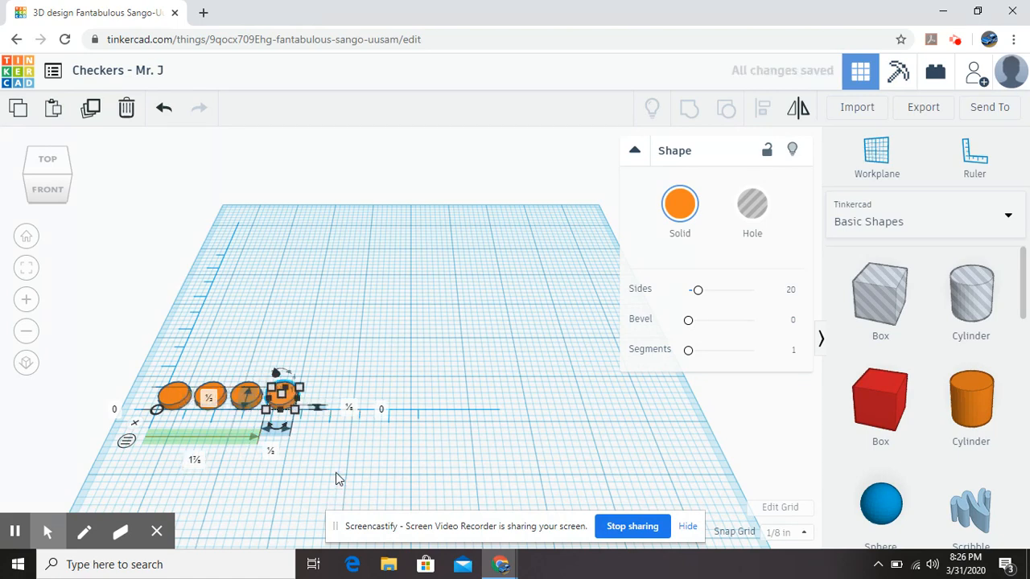
click(336, 472)
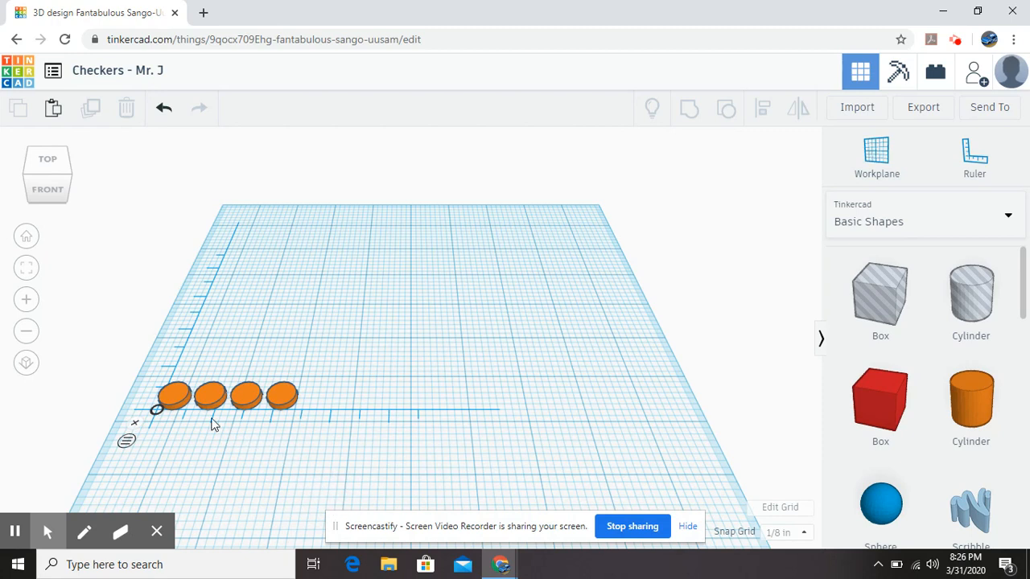
Select all four checkers in the row and group them.
click(173, 399)
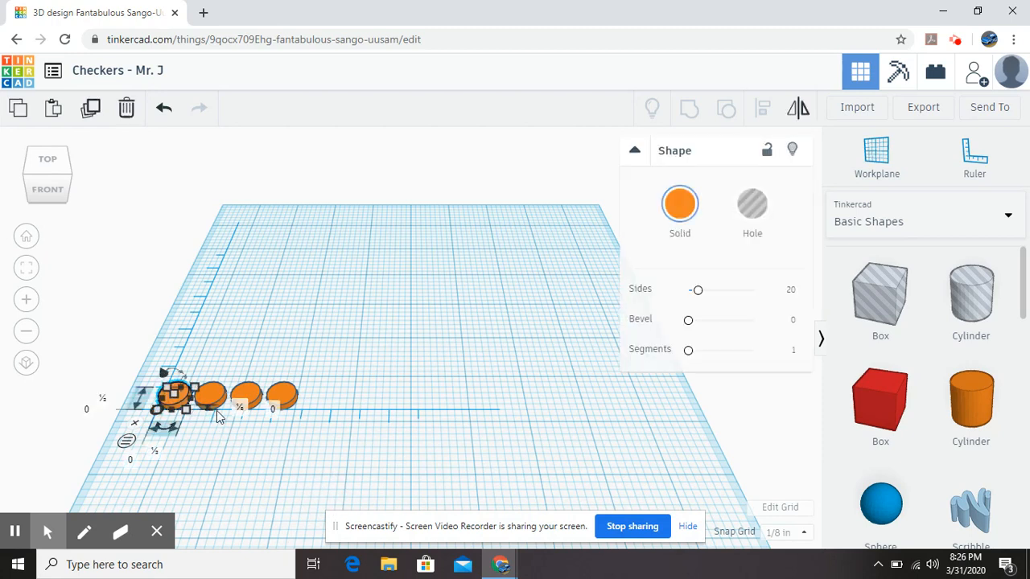
shift+click(214, 397)
shift+click(260, 395)
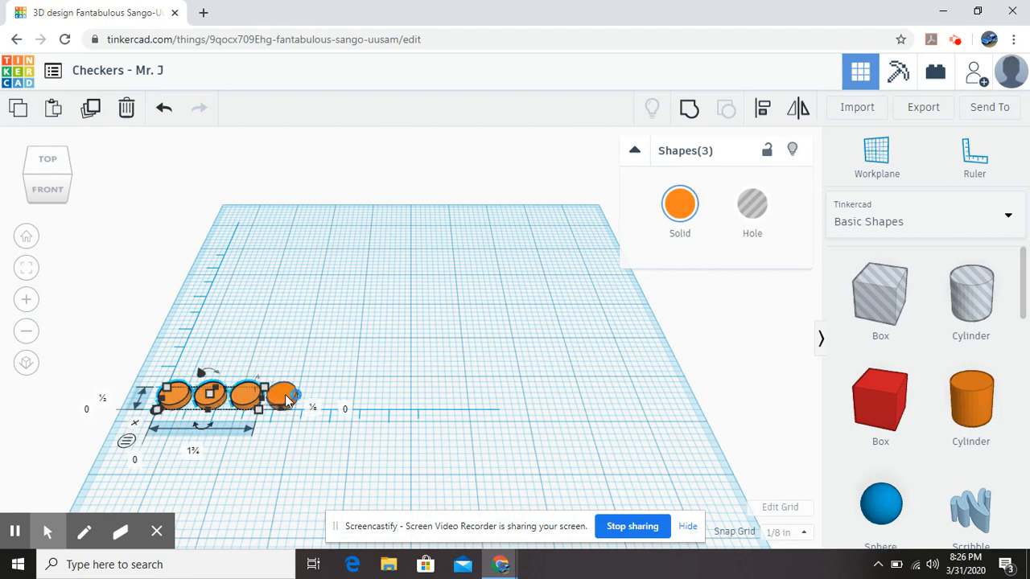
shift+click(286, 397)
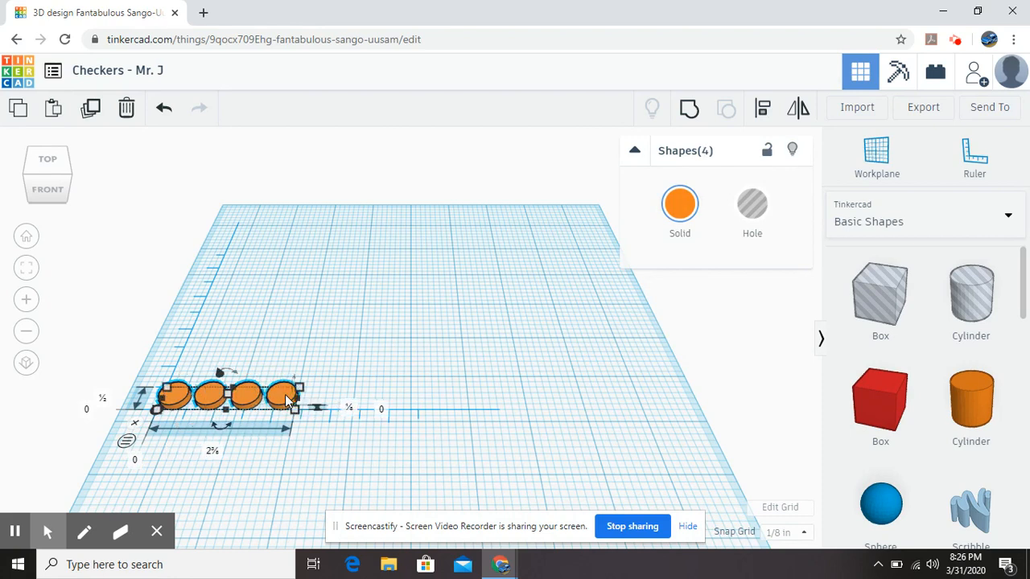
click(688, 111)
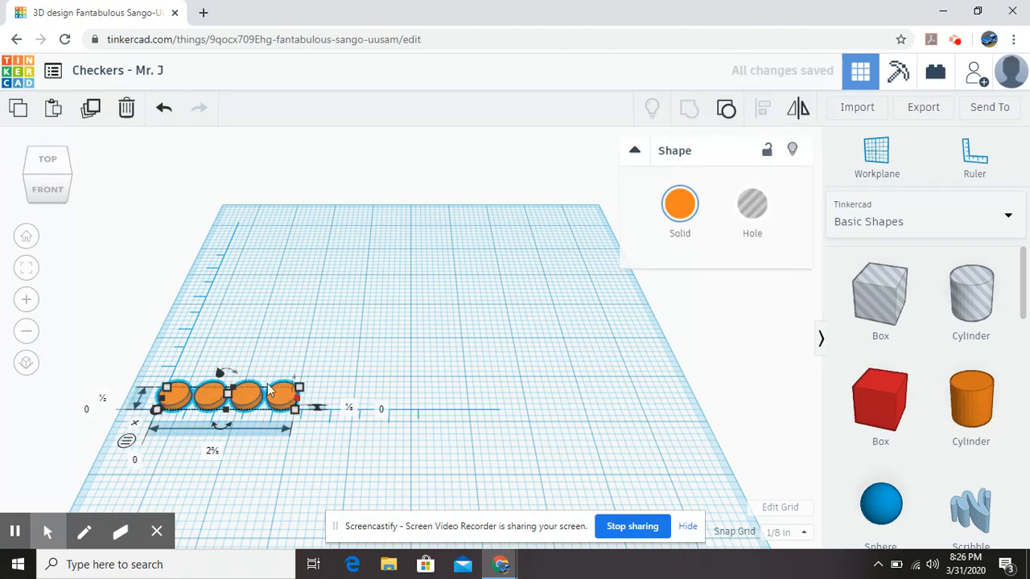
Copy and paste the group of four checkers, and set the copy's horizontal offset to 2.5 inches.
click(19, 113)
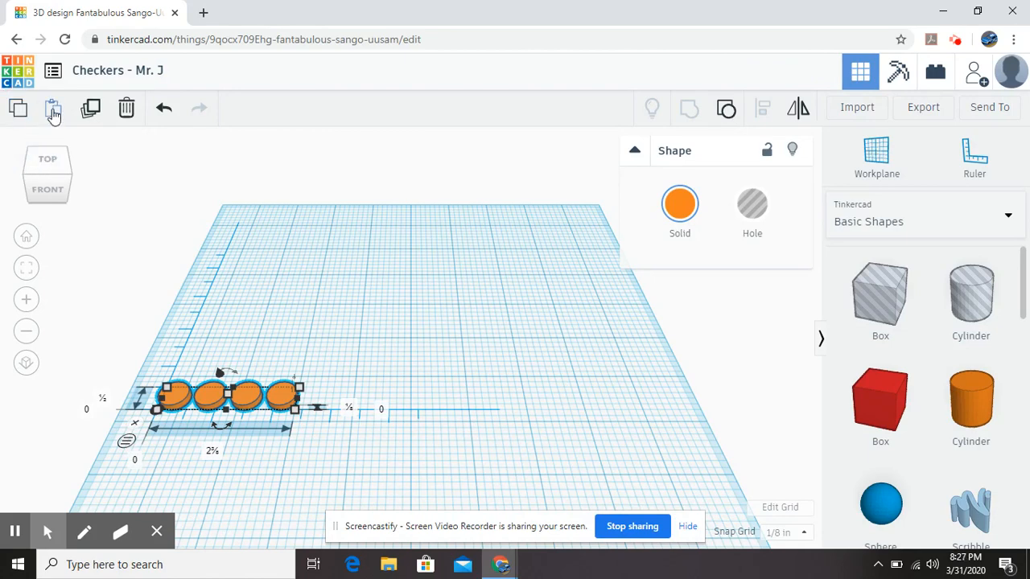
click(52, 113)
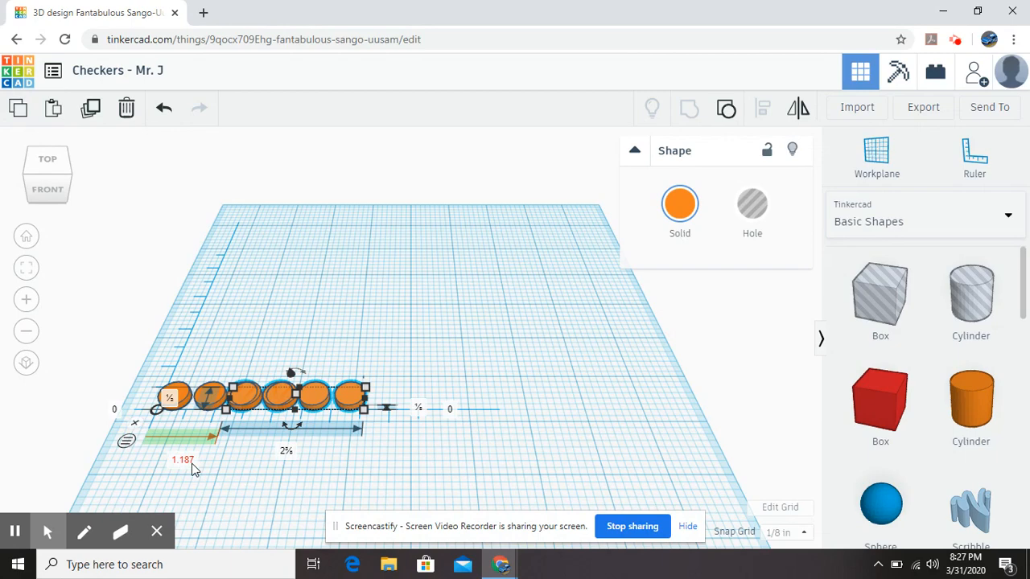
click(195, 462)
text(2.5)
key(Return)
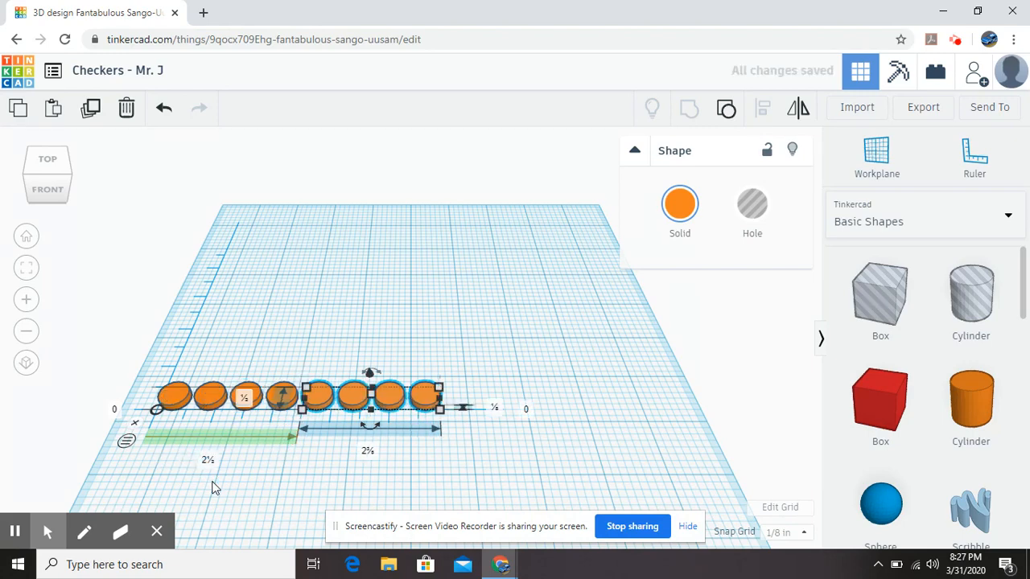
Paste another group of four checkers and set its horizontal offset from the ruler origin to 5 inches.
click(54, 112)
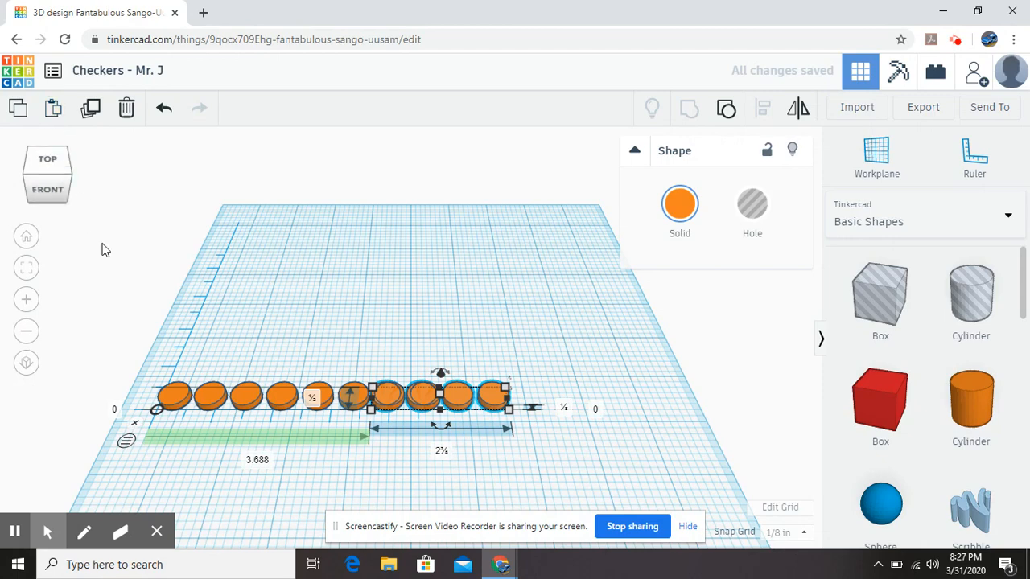
click(259, 460)
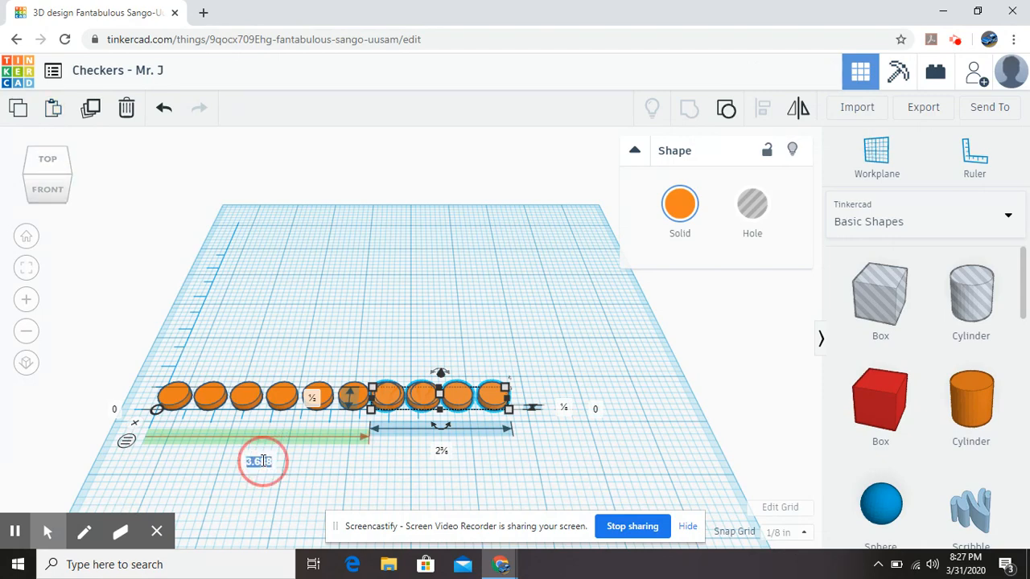
text(5)
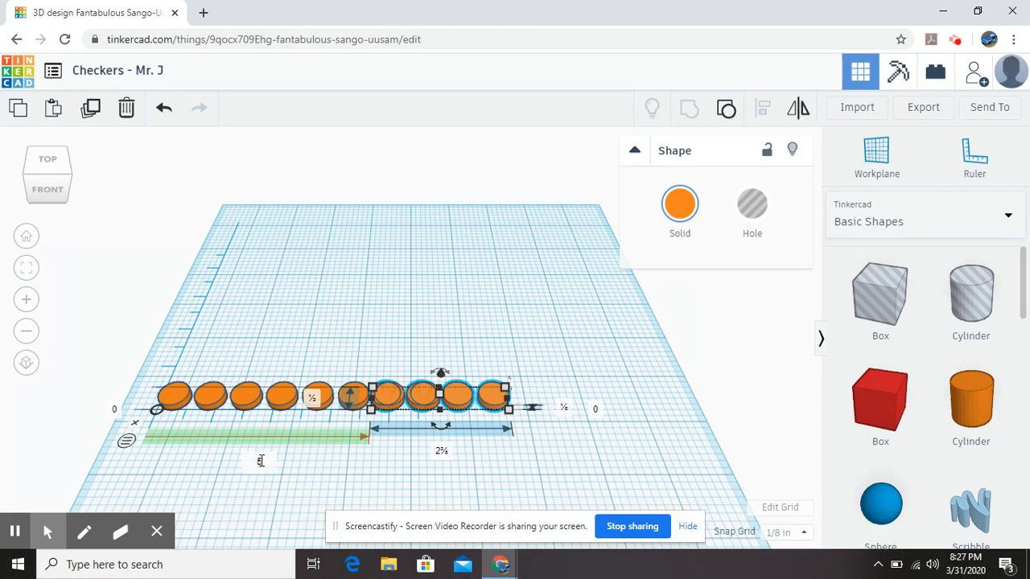
key(Return)
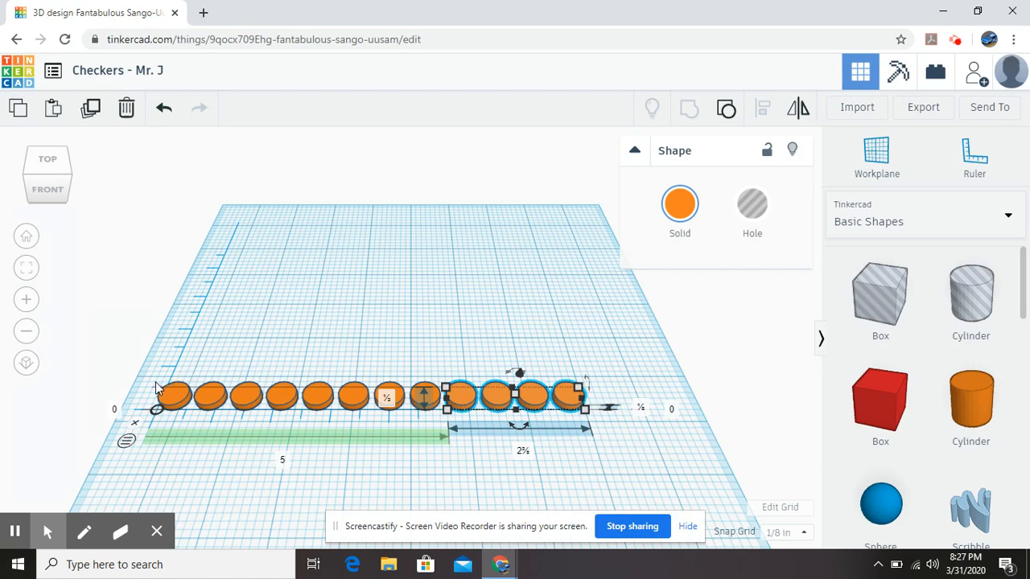
Group the three sets of four checkers into a single row of twelve, and copy and paste that row.
drag(157, 388, 614, 423)
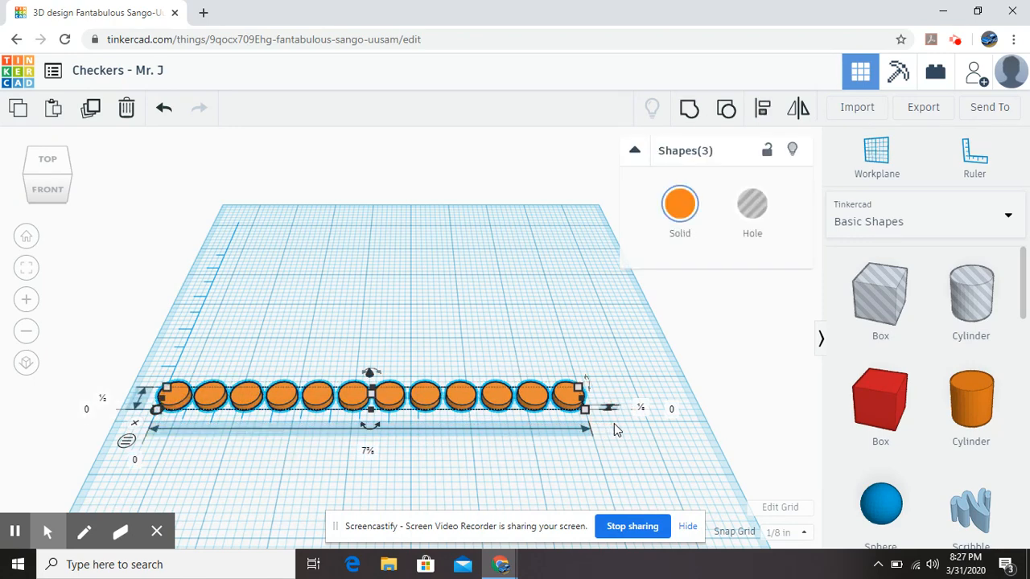
click(689, 110)
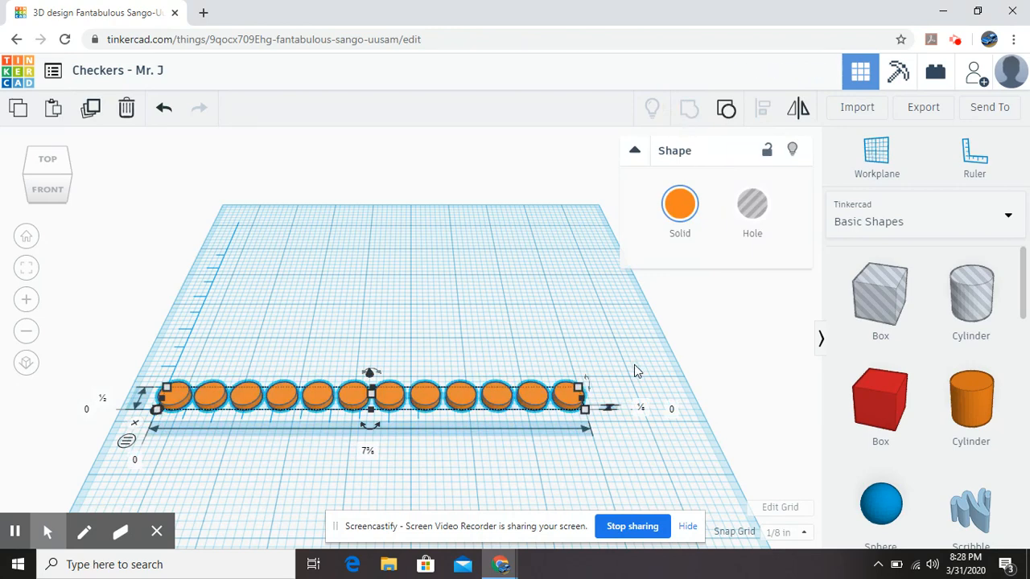
click(19, 114)
click(53, 114)
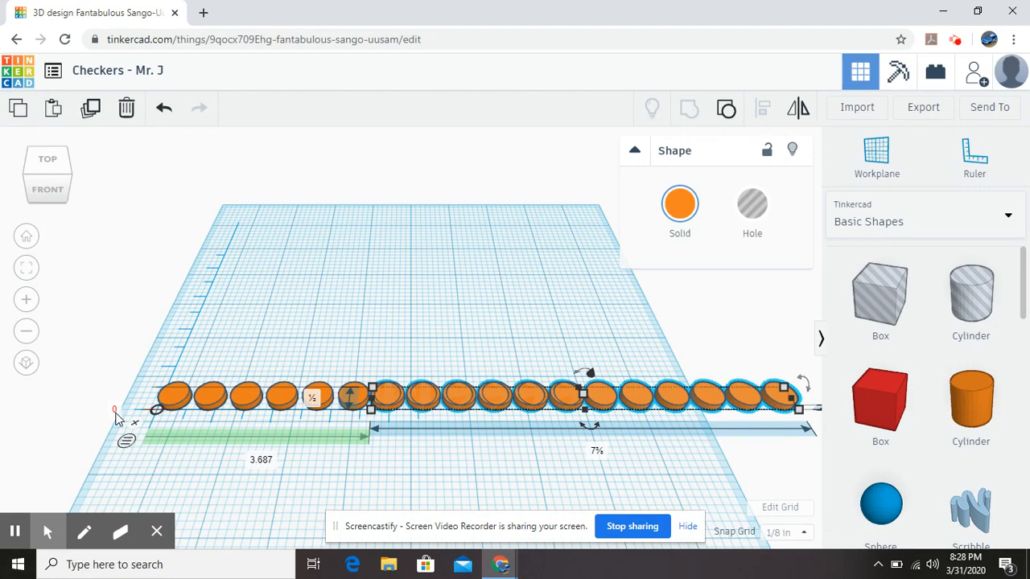
Position the pasted row behind the original, with a depth offset of 0.625 inches and a horizontal offset of 0 from the ruler origin.
click(115, 412)
key(BackSpace)
text(.625)
key(Return)
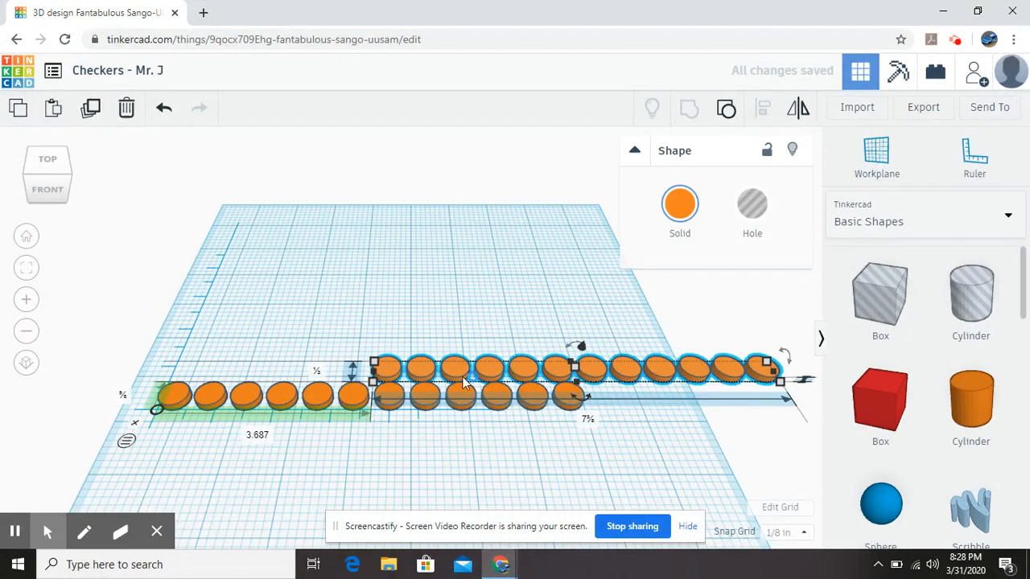
click(257, 437)
text(0)
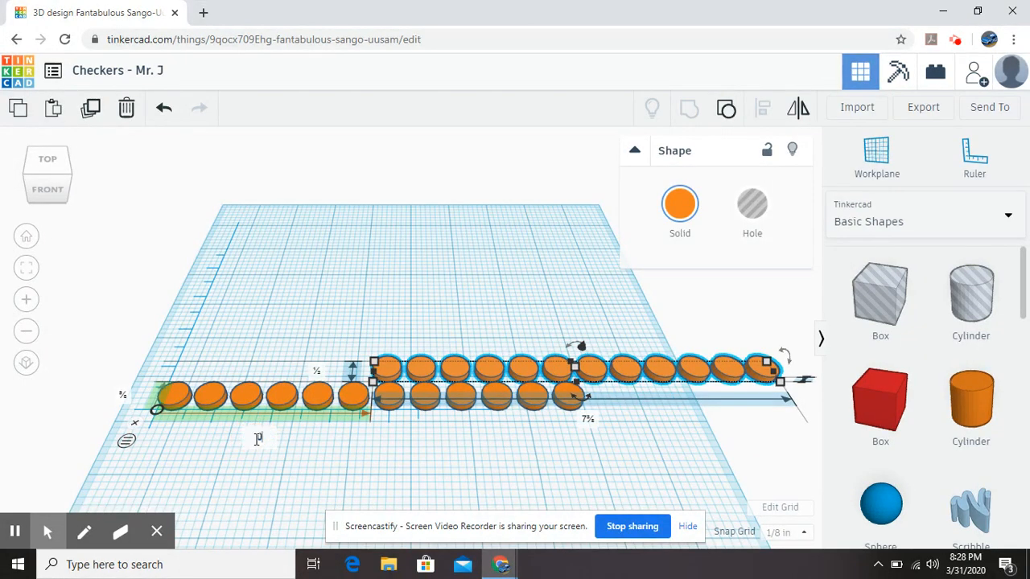
key(Return)
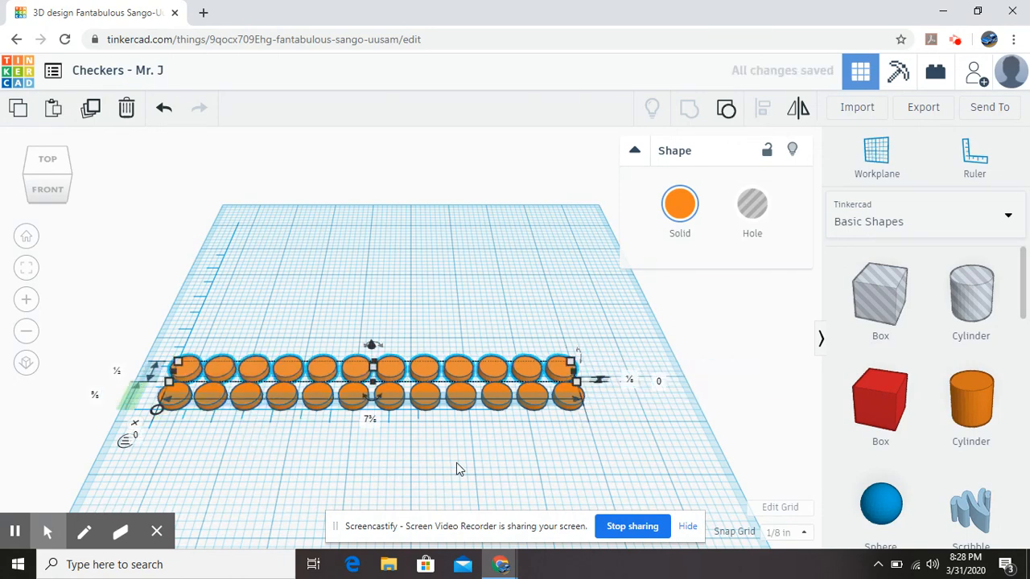
Color the back row of checkers black and the front row red using the preset solid colors.
click(679, 211)
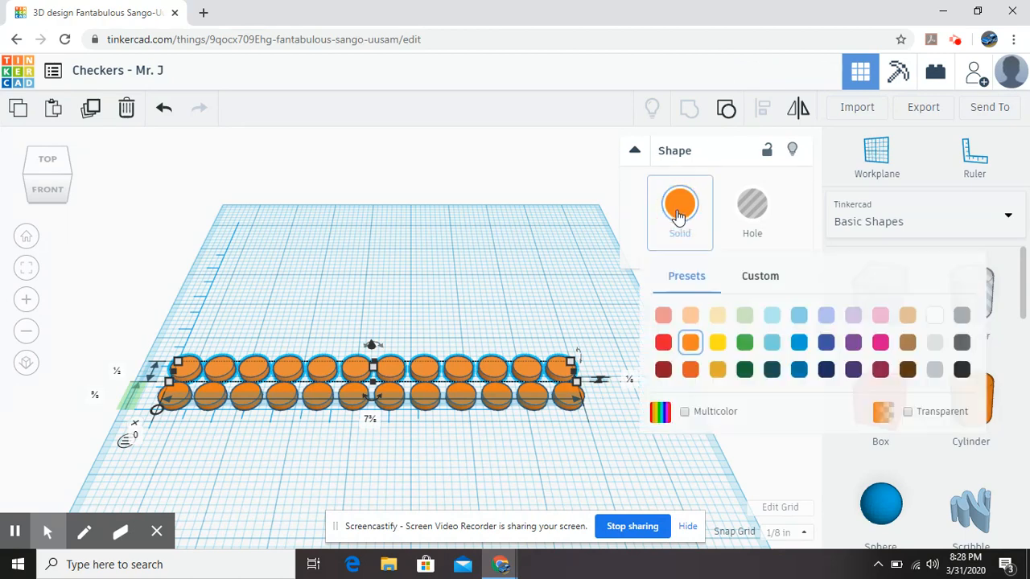
click(962, 369)
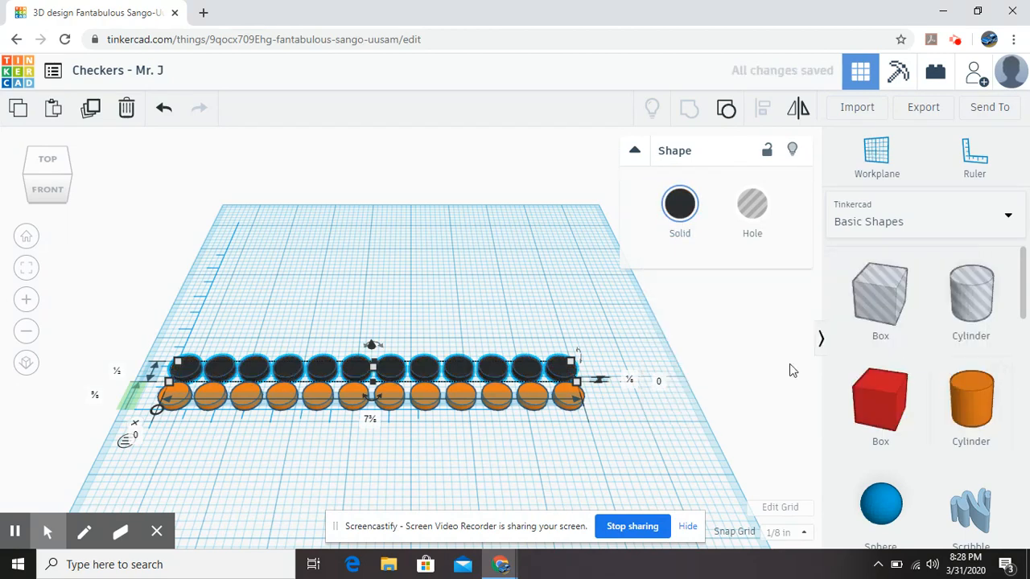
click(531, 396)
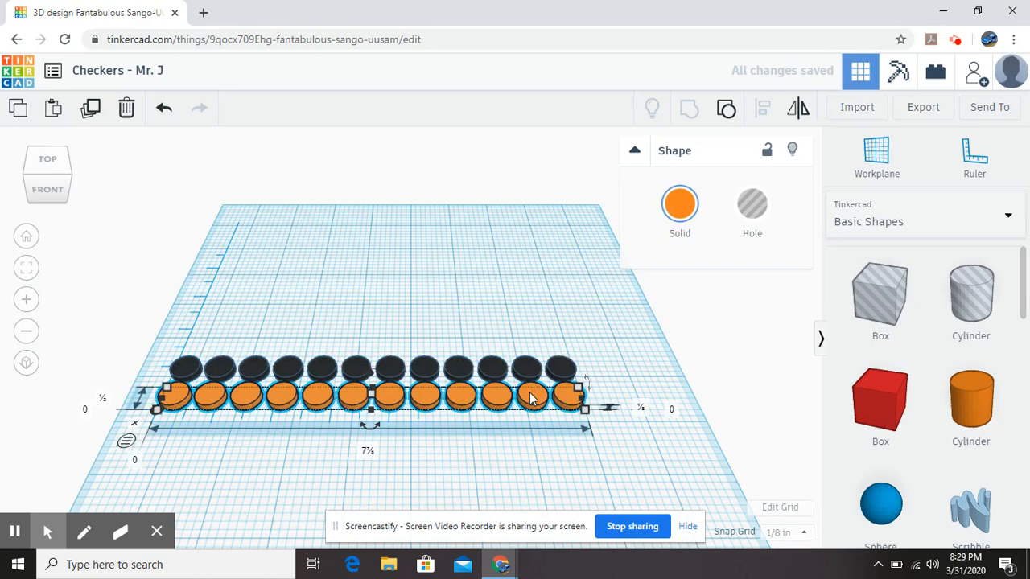
click(680, 206)
click(661, 343)
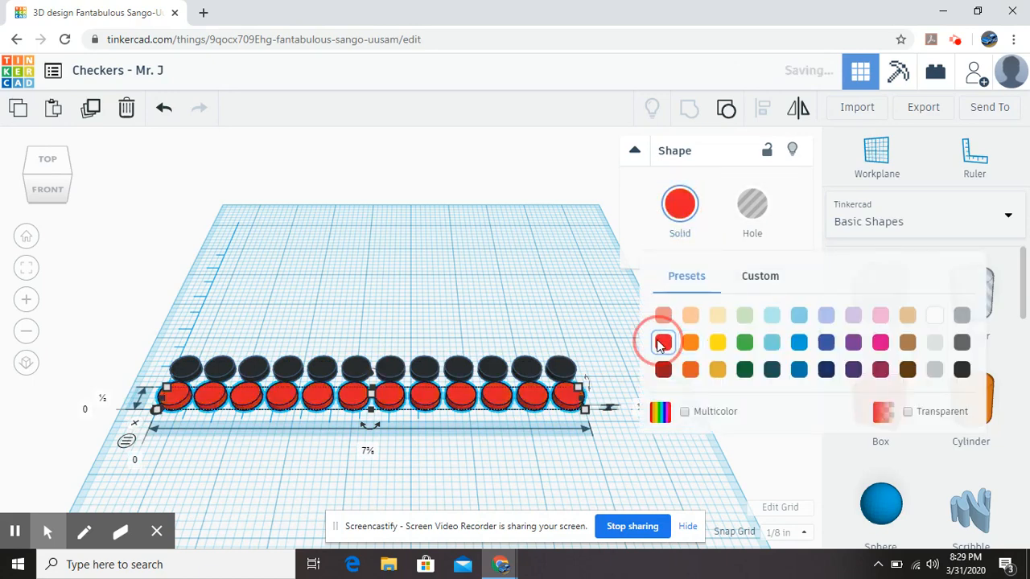